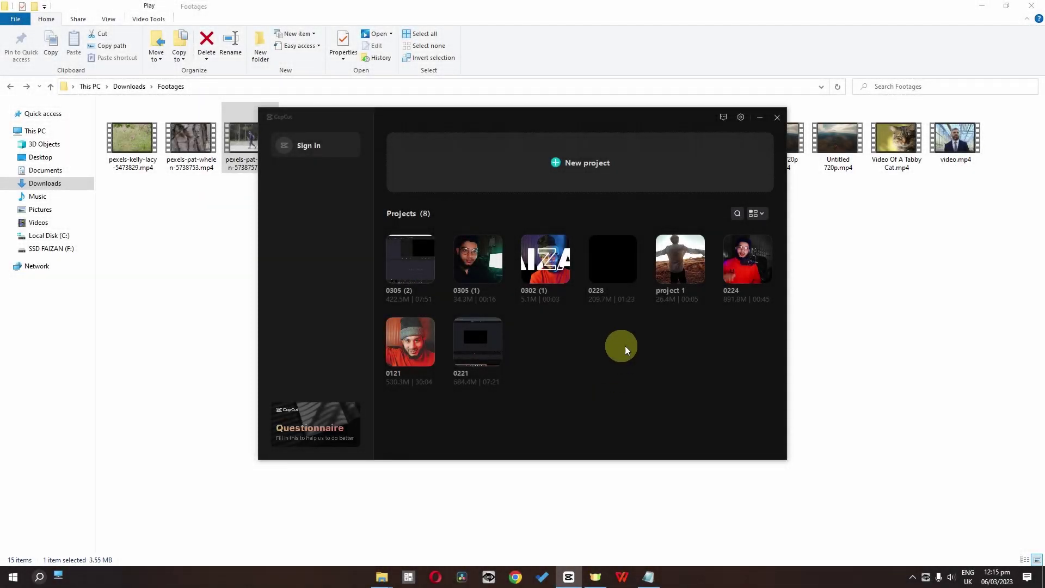
Switch the project list to detailed list view, then back to thumbnails.
double_click(757, 214)
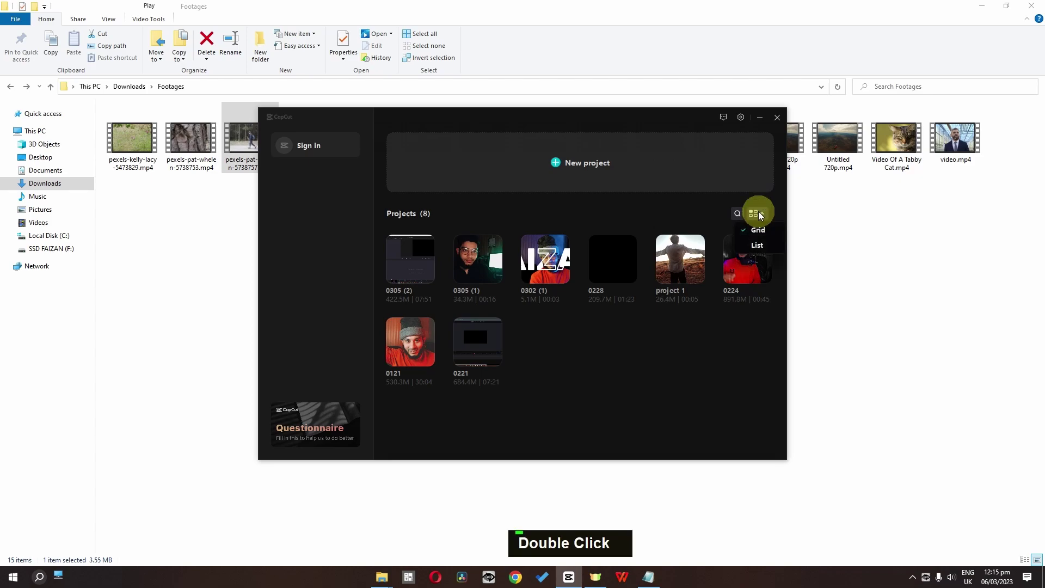
click(759, 247)
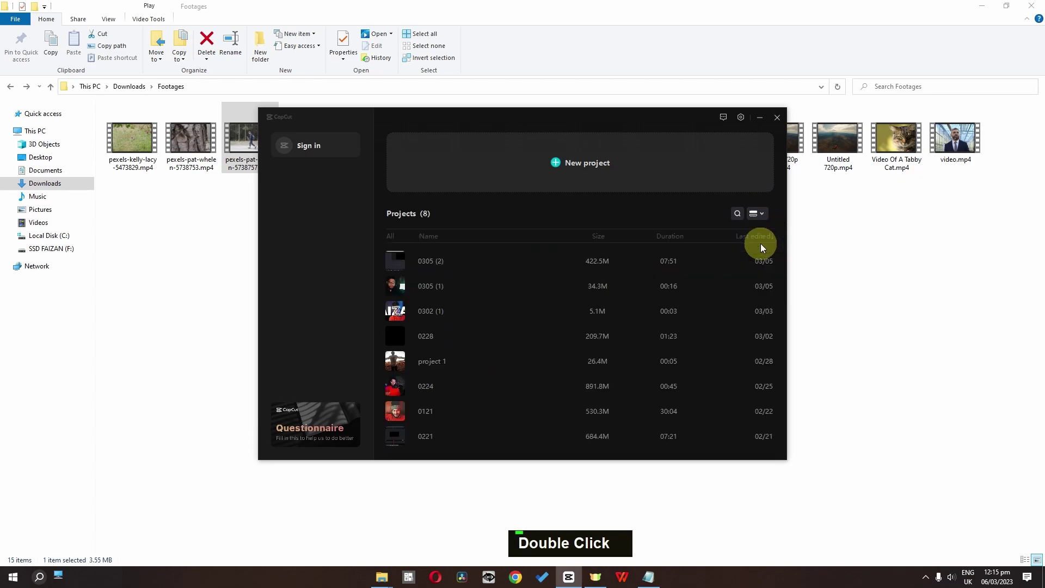
click(758, 213)
click(759, 232)
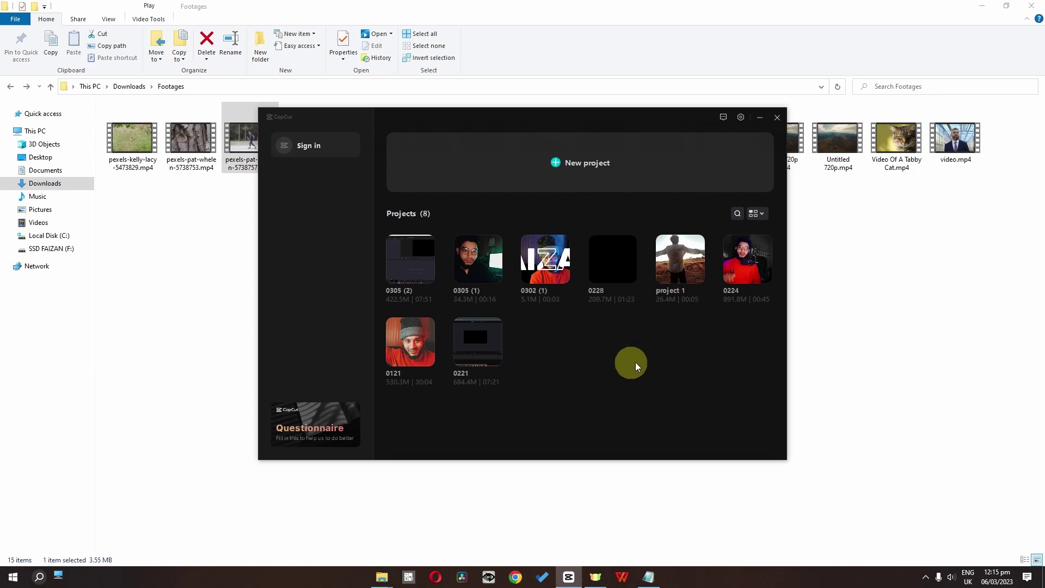
Search for 'project 1', rename it to pro1, then clear the search to list all projects.
click(738, 215)
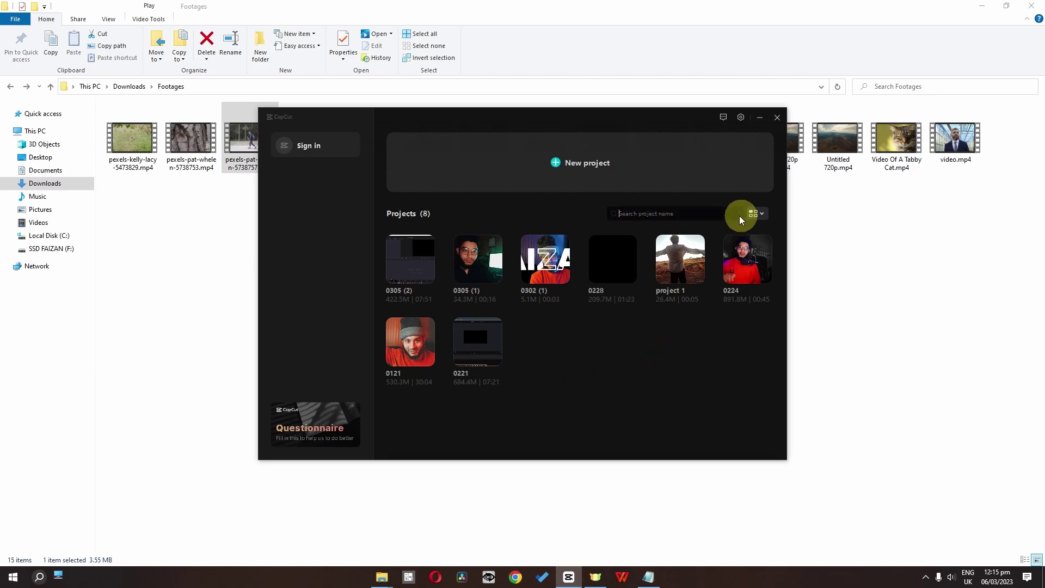
text(projec)
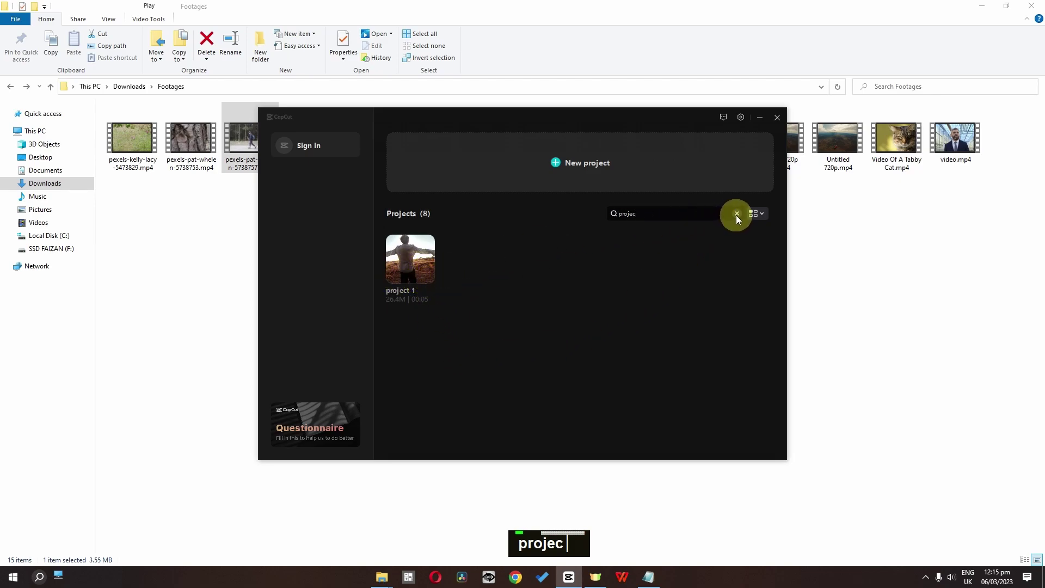
click(430, 278)
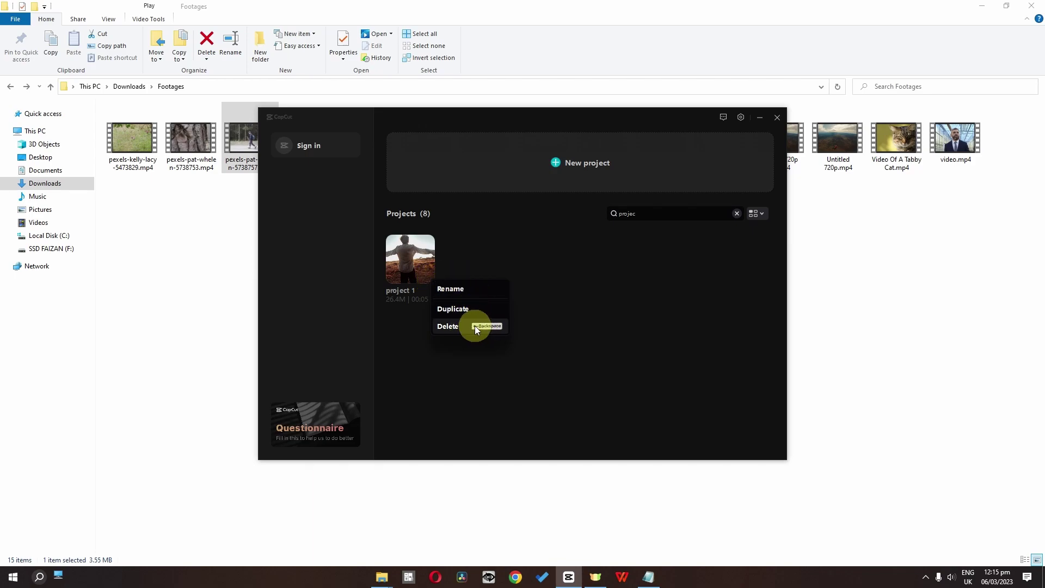
click(485, 291)
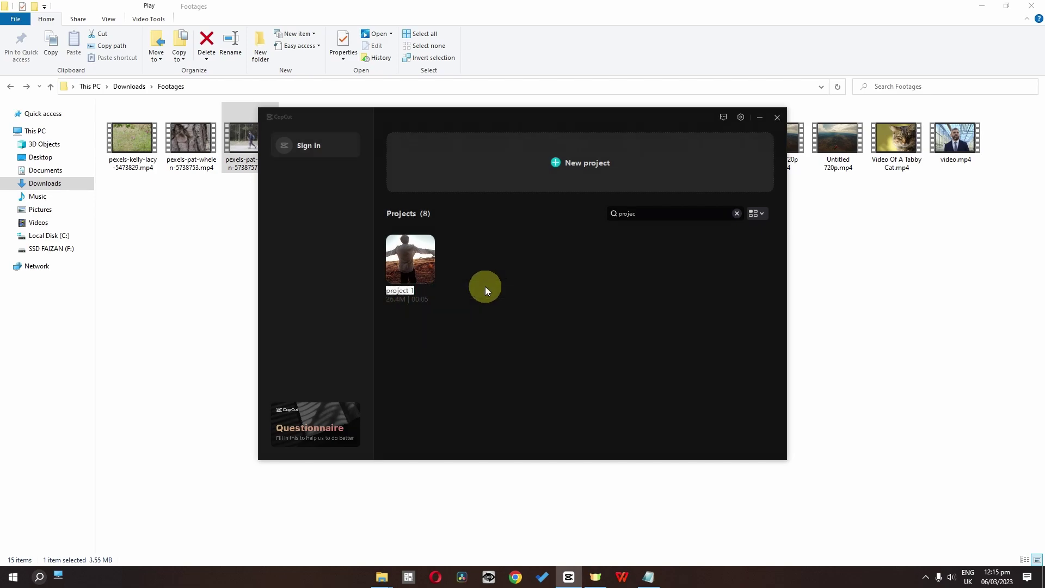
text(pro1)
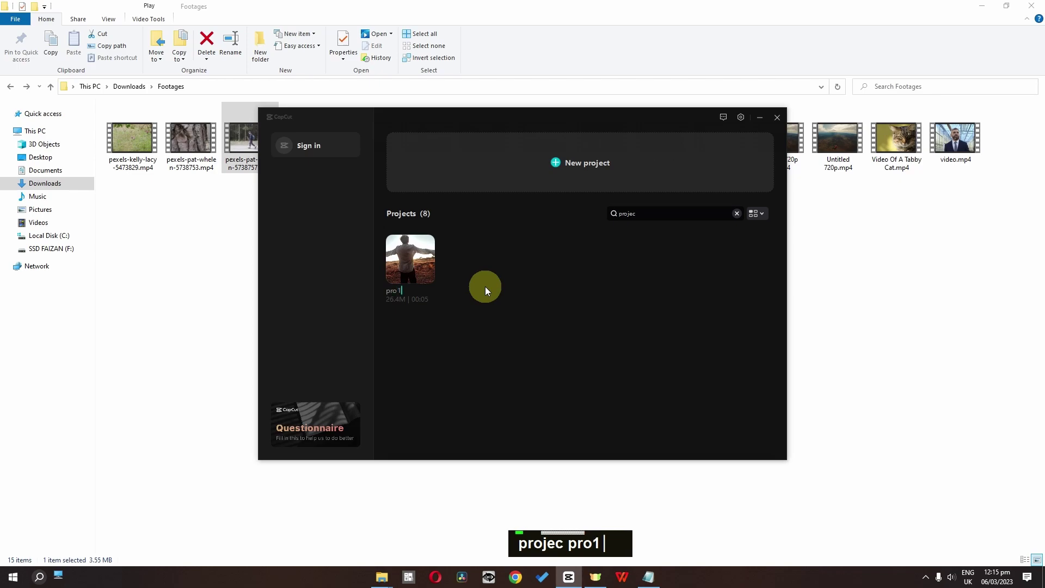
click(485, 287)
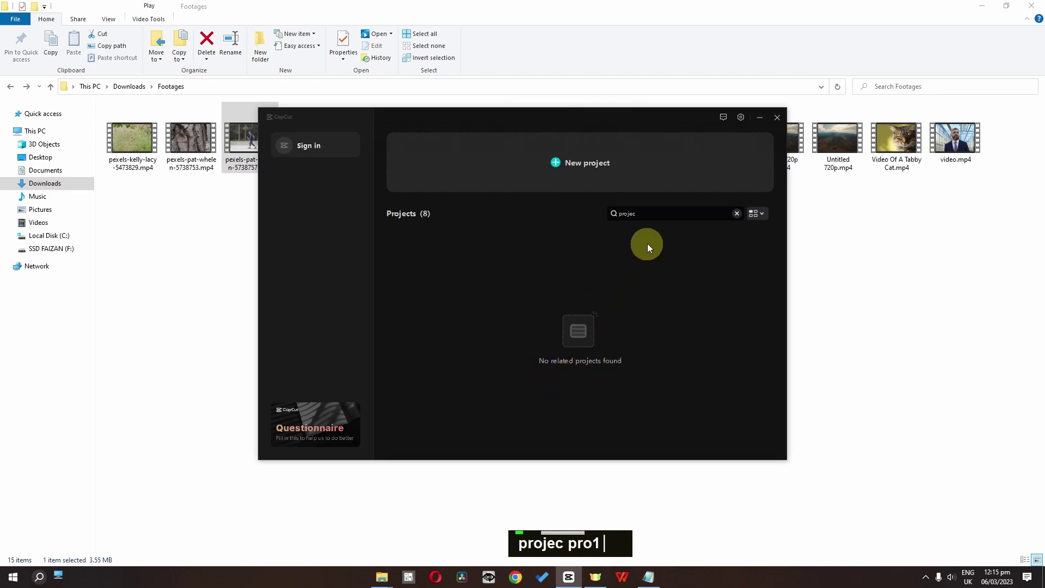
click(642, 215)
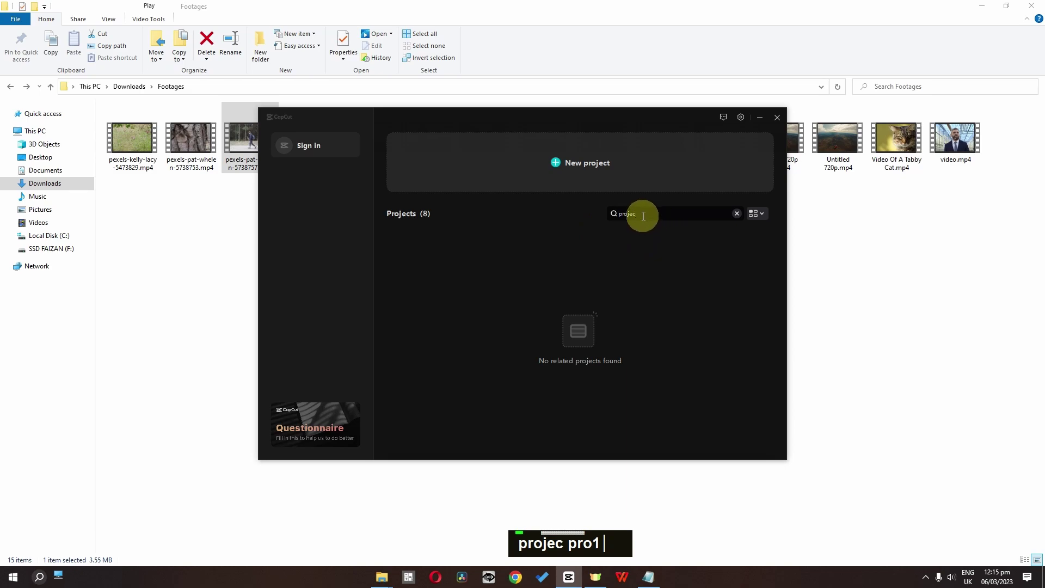
key(BackSpace)
key(BackSpace)
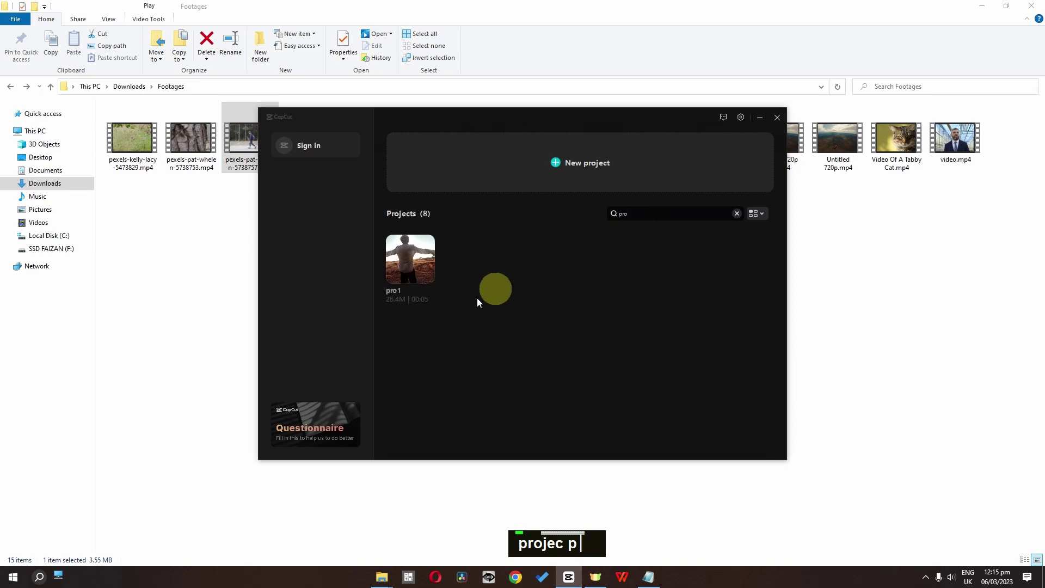
click(738, 213)
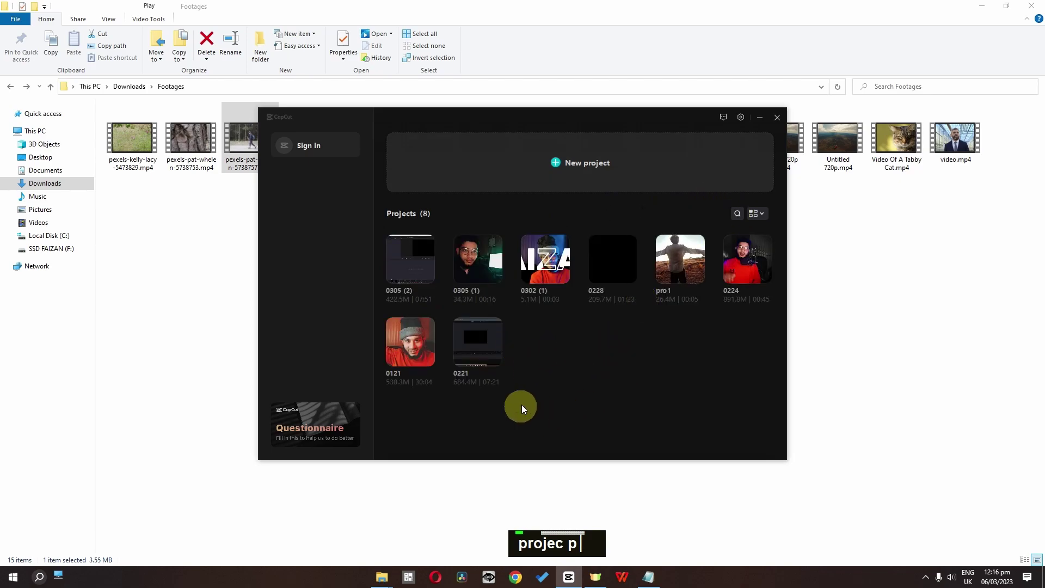
click(724, 117)
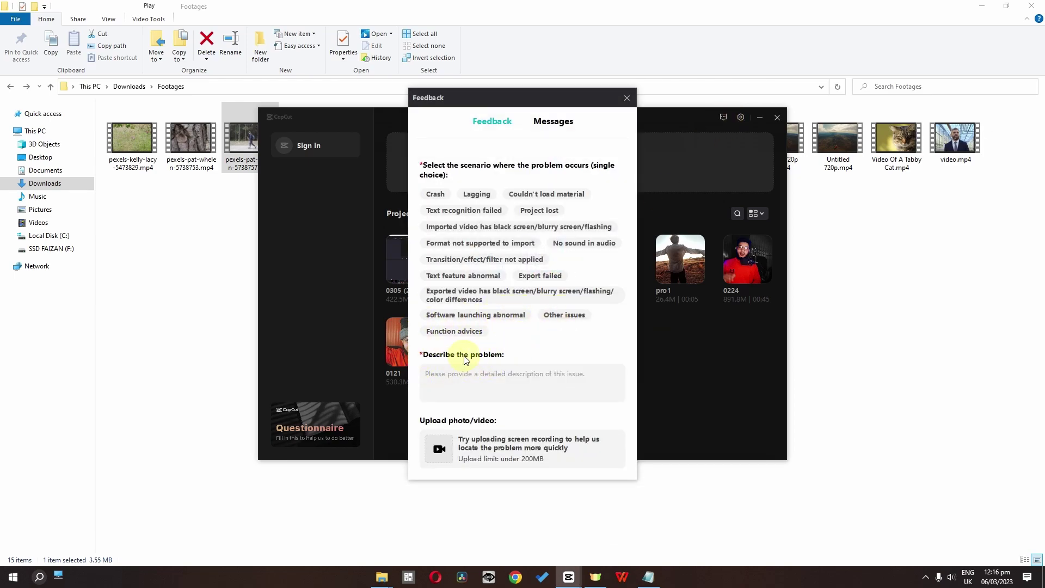
scroll(464, 360, down, 2)
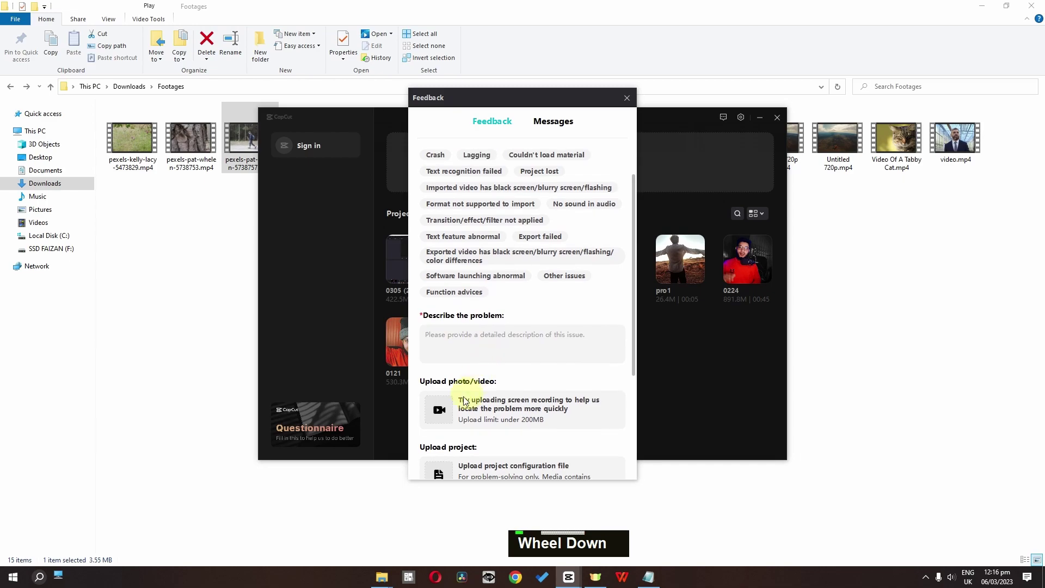
scroll(464, 367, down, 3)
scroll(464, 376, down, 3)
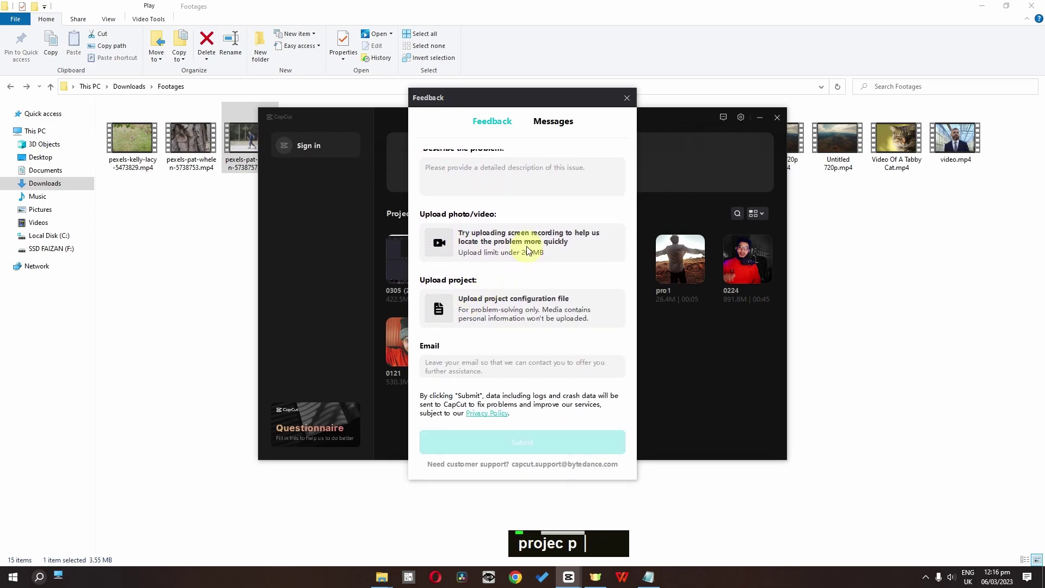
click(520, 245)
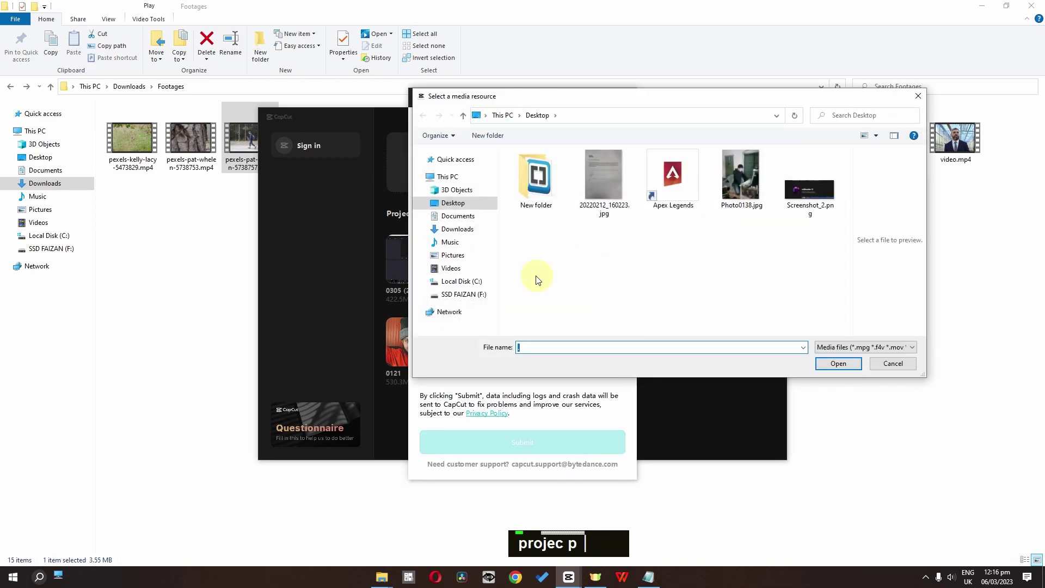
click(881, 363)
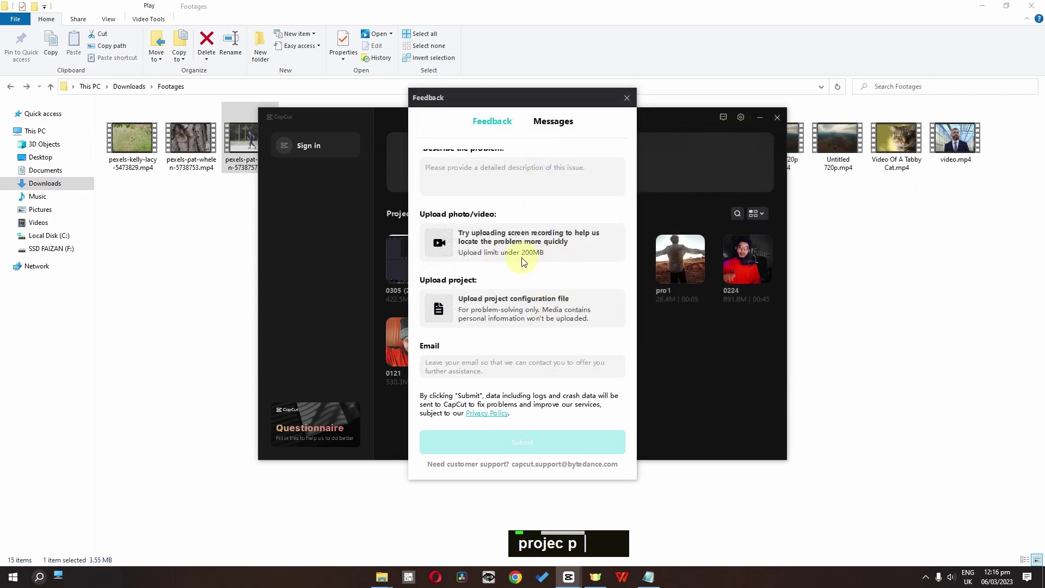
click(626, 97)
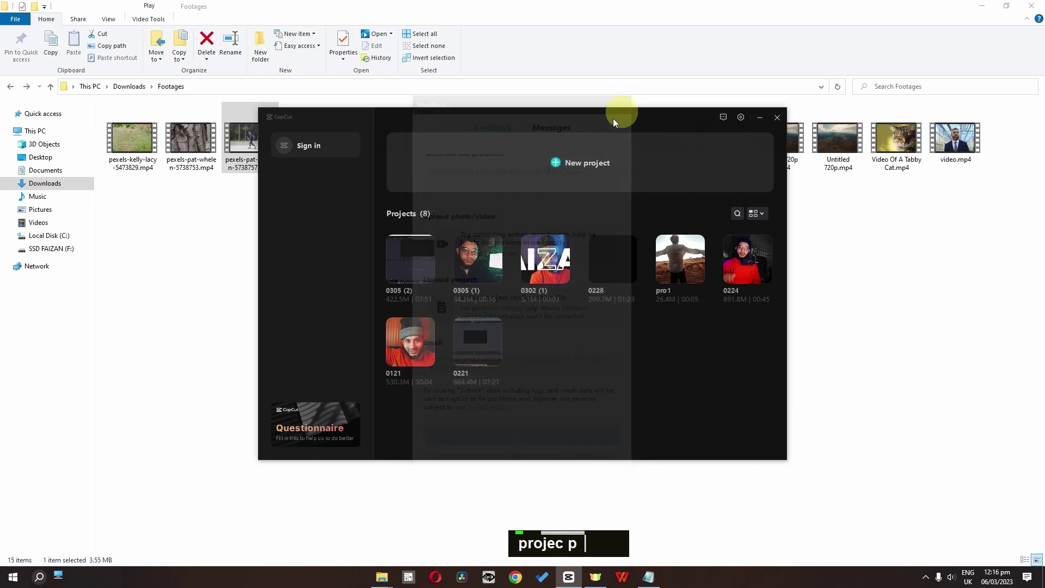
click(740, 117)
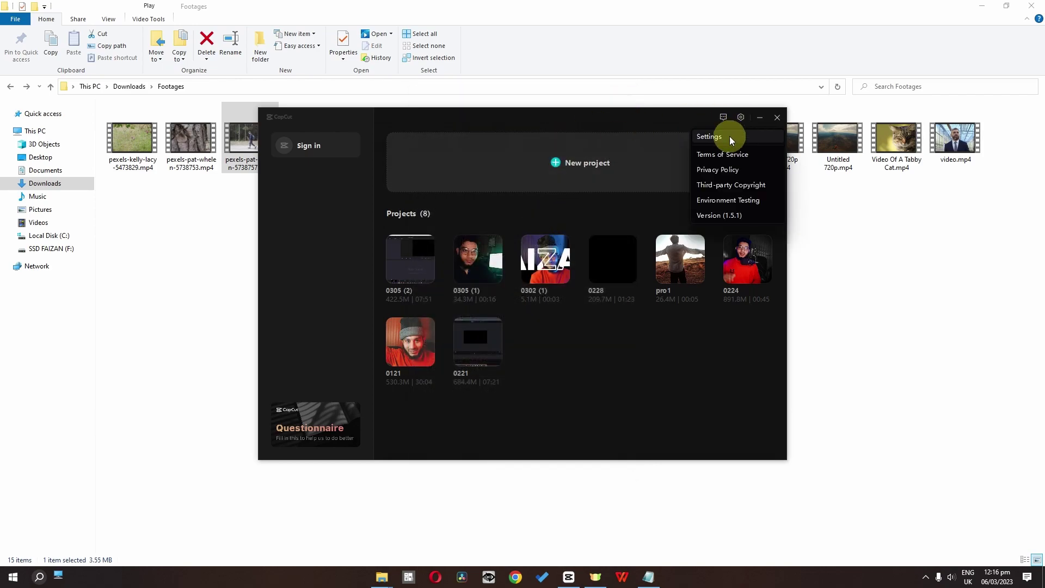
click(729, 137)
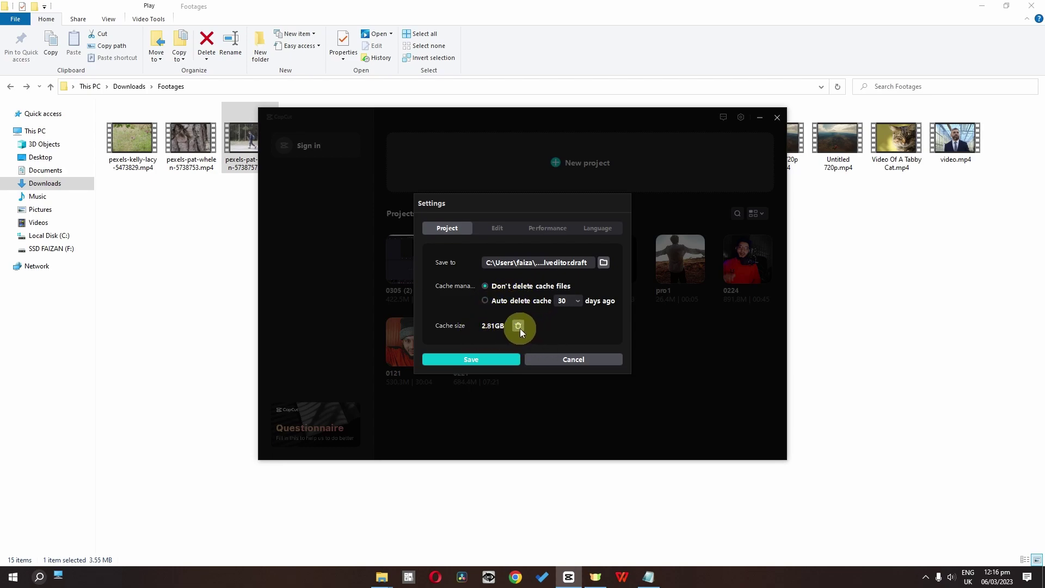
click(503, 230)
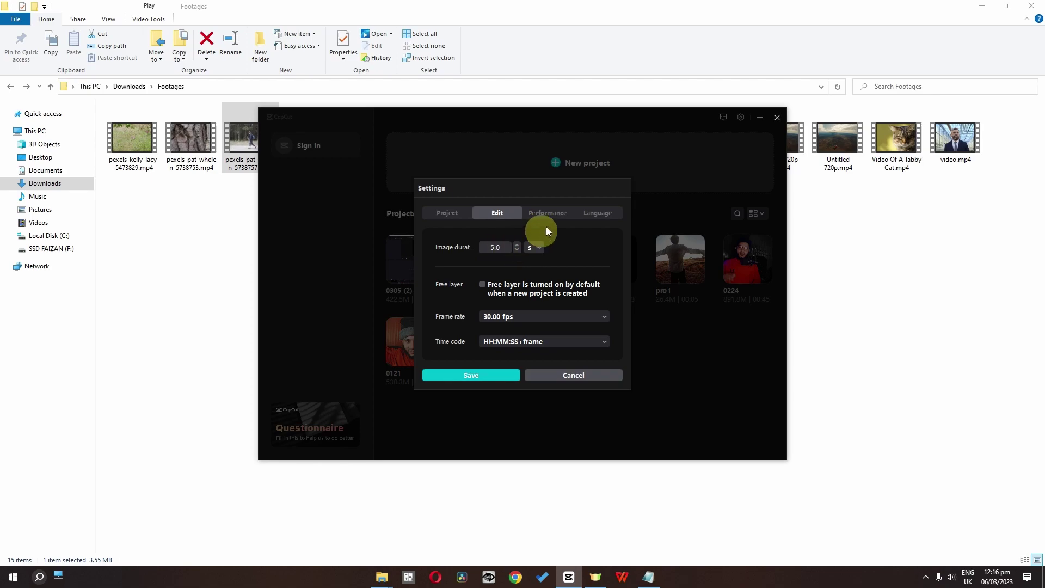
click(554, 213)
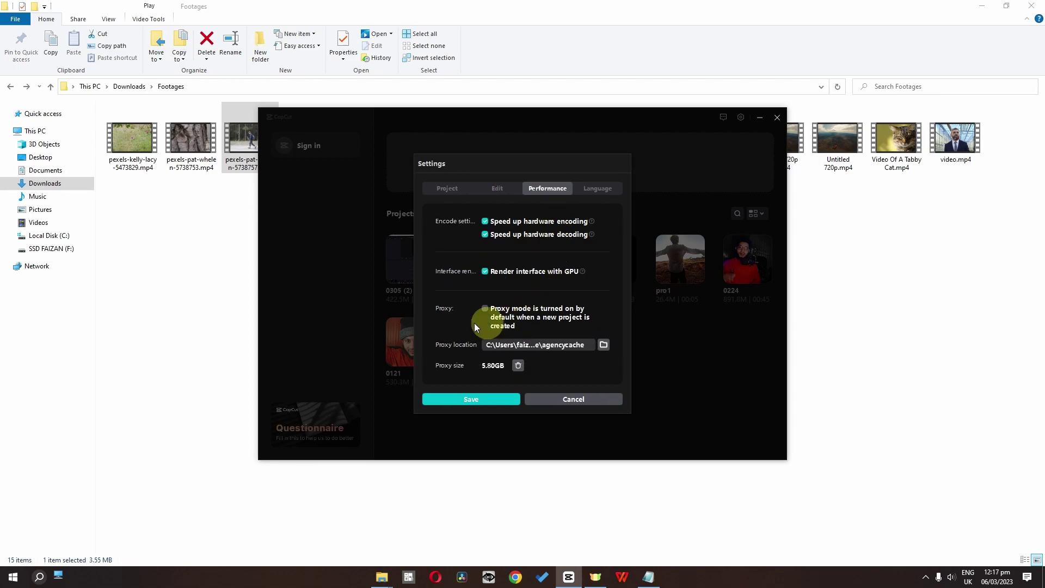
click(597, 189)
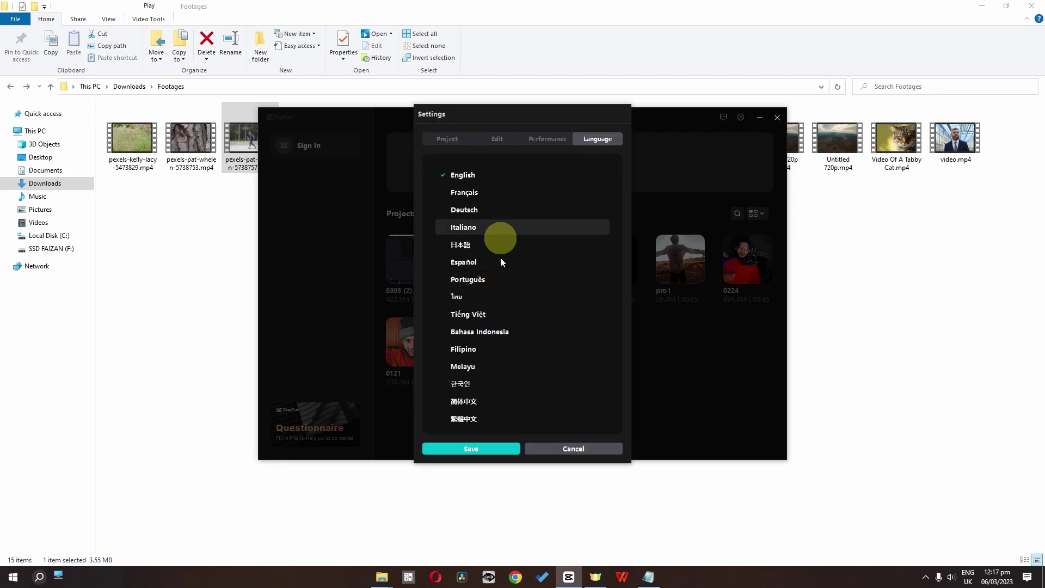
click(596, 448)
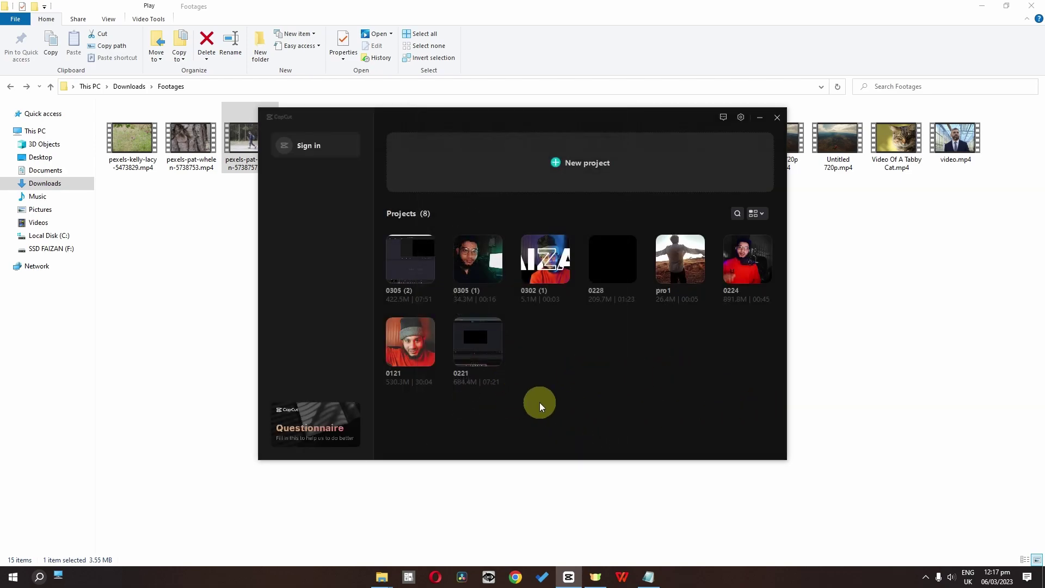
Create new project 0306 and place the walking-man video on its timeline as an 8-second clip.
click(586, 183)
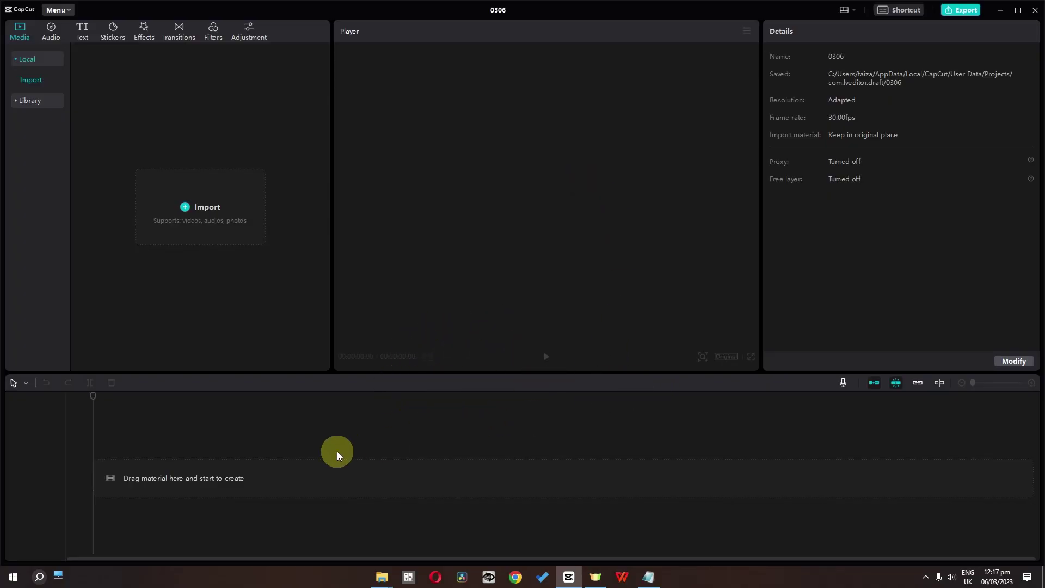
click(1030, 11)
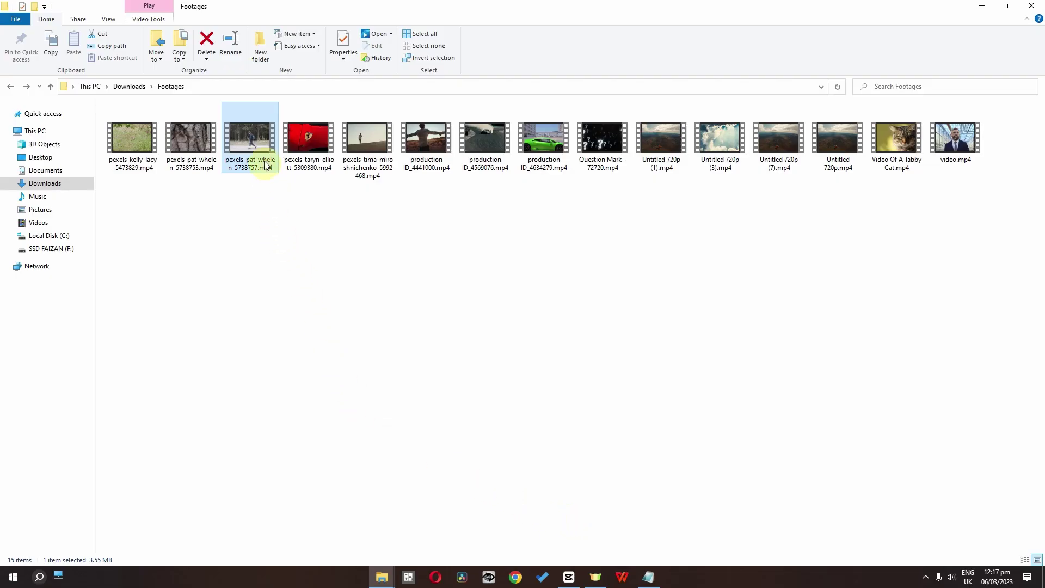
mouse_move(250, 140)
mouse_down()
mouse_move(286, 207)
mouse_move(461, 438)
mouse_move(240, 205)
mouse_up()
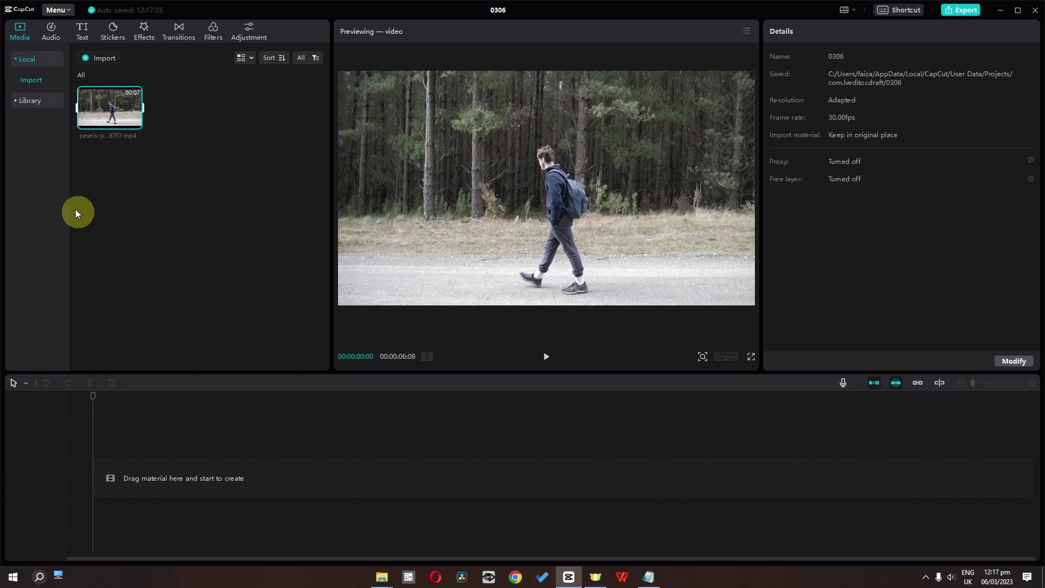
drag(99, 119, 141, 471)
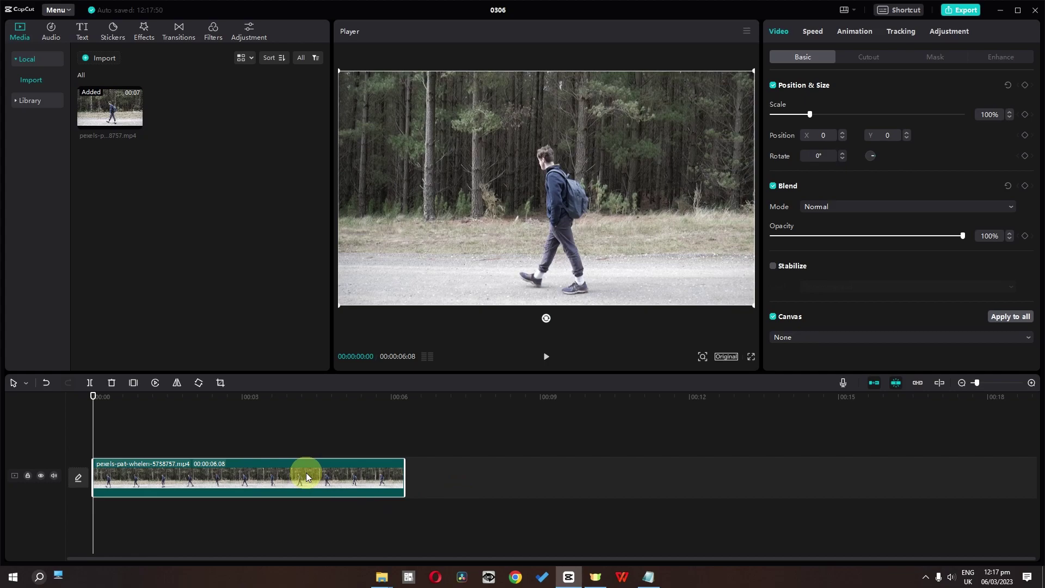
Delete the walking-man clip and place the CapCut thumbnail image as a 5-second clip.
key(BackSpace)
key(BackSpace)
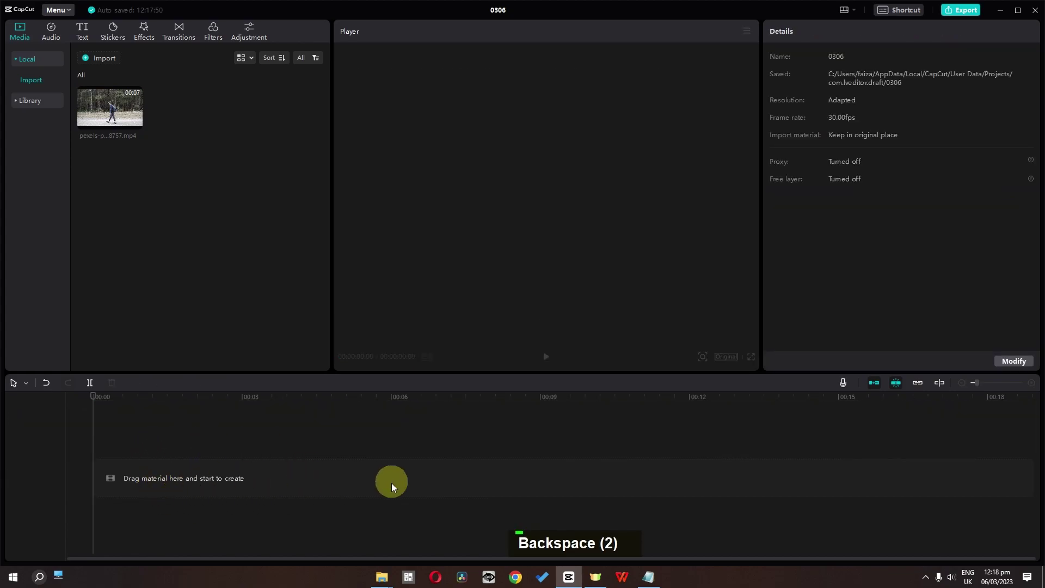
drag(376, 561, 167, 152)
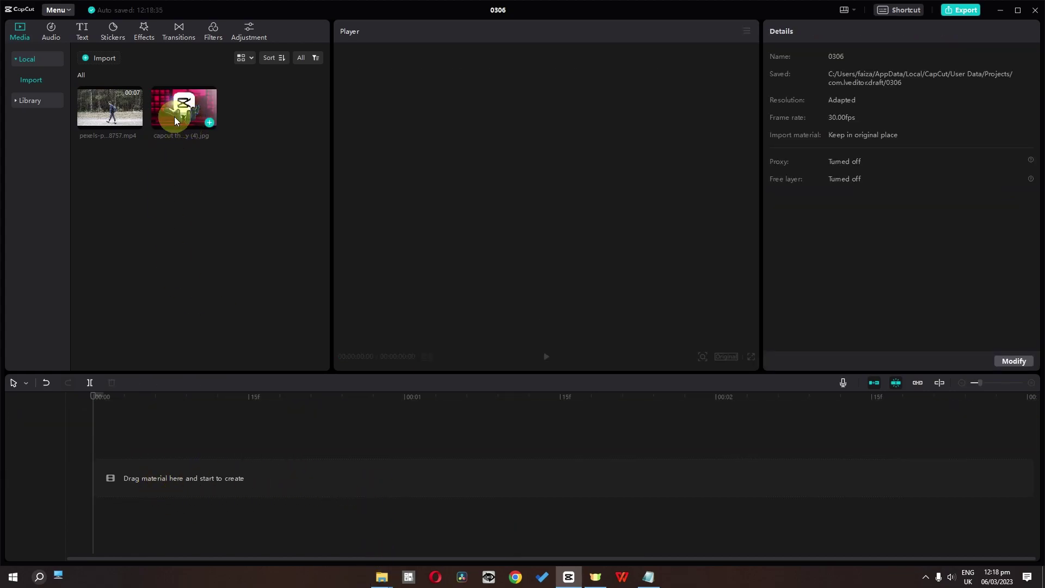
drag(174, 112, 169, 472)
drag(336, 401, 405, 401)
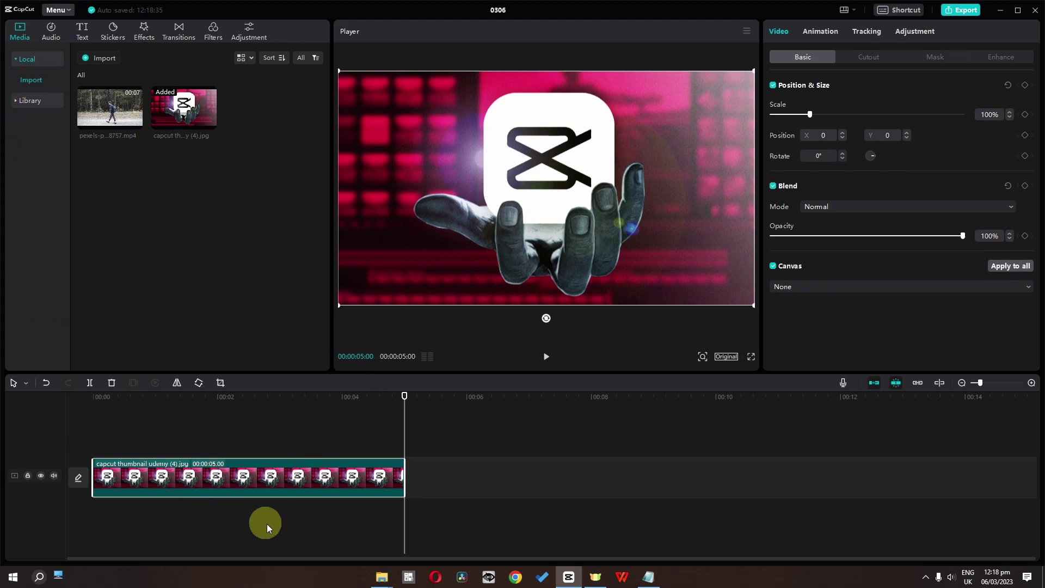
In Settings' Edit section, set the default image duration to 3.0 seconds.
click(65, 14)
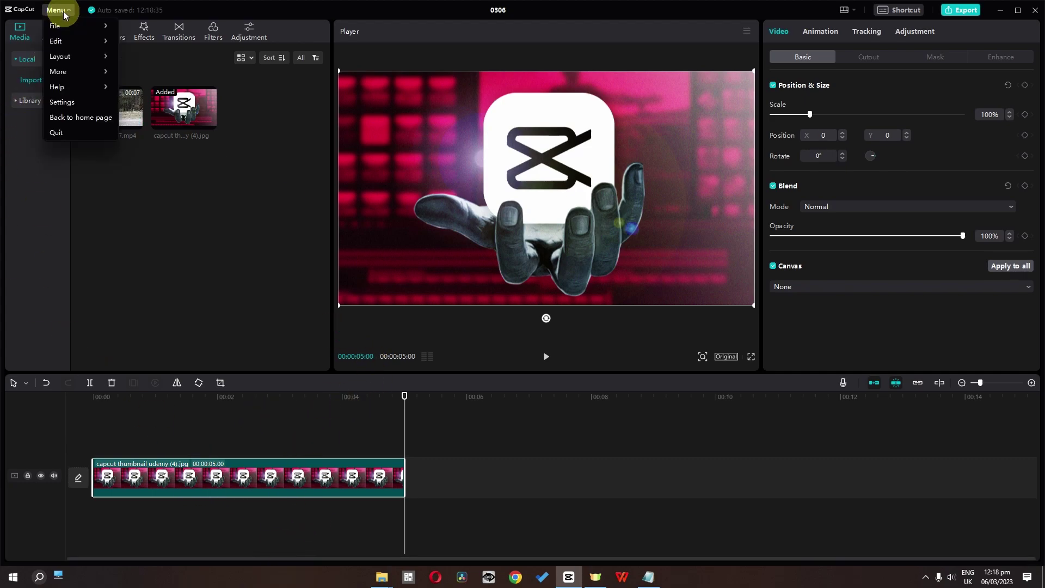
click(73, 102)
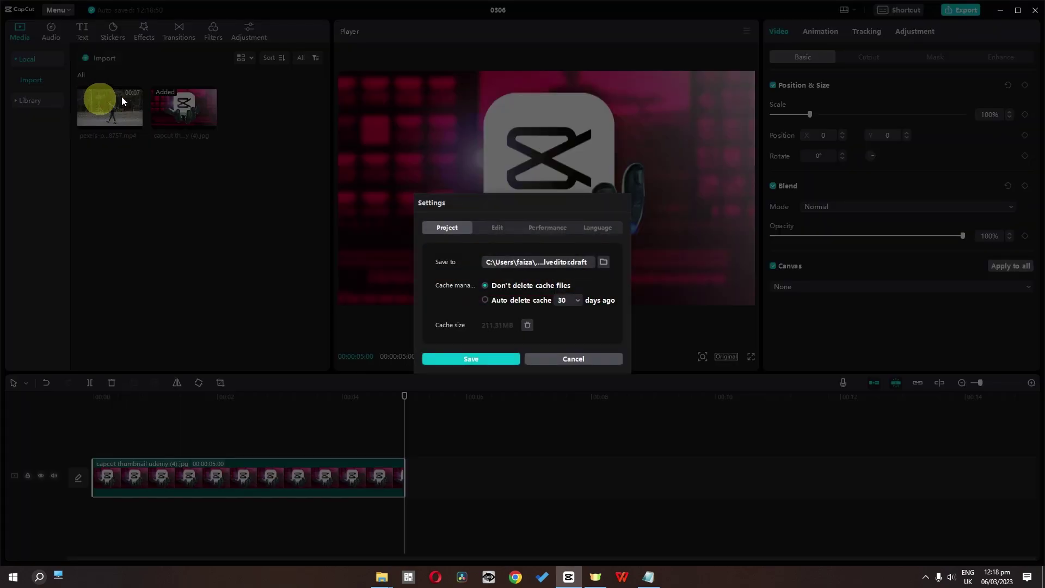
click(490, 227)
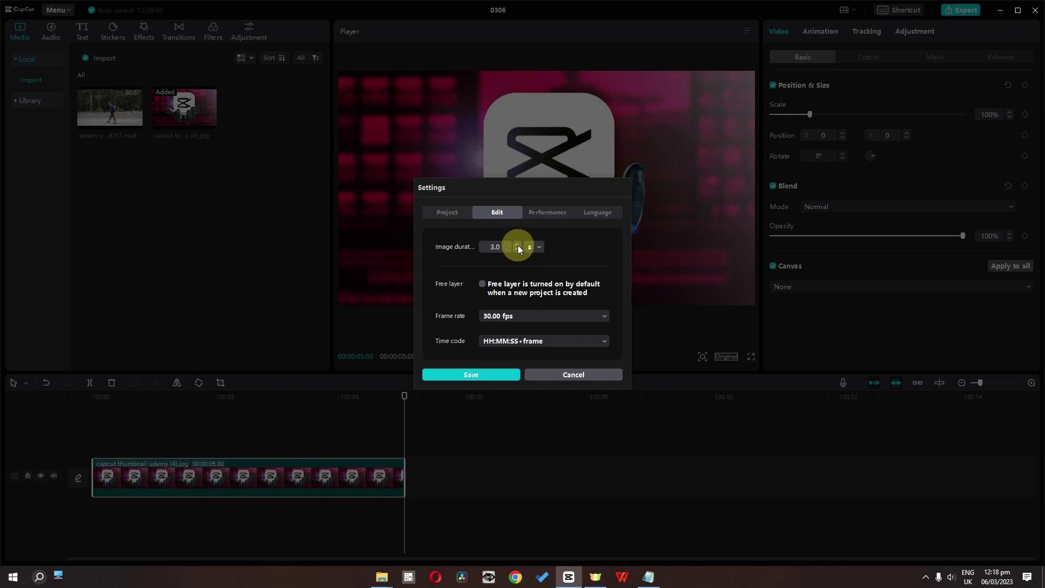
click(534, 247)
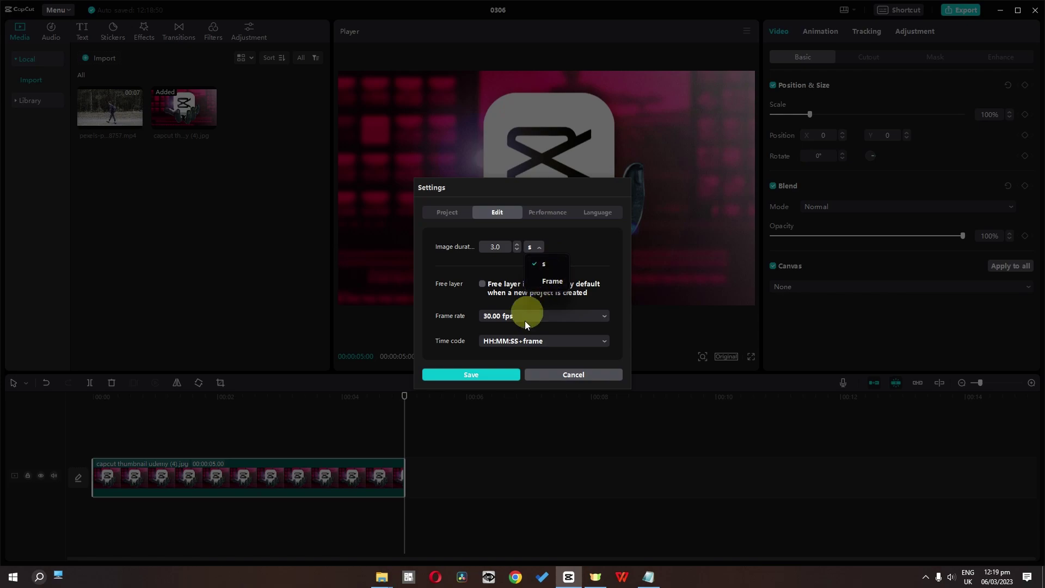
Save the 3-second default, add the thumbnail image again, and delete the 5-second clip.
click(464, 376)
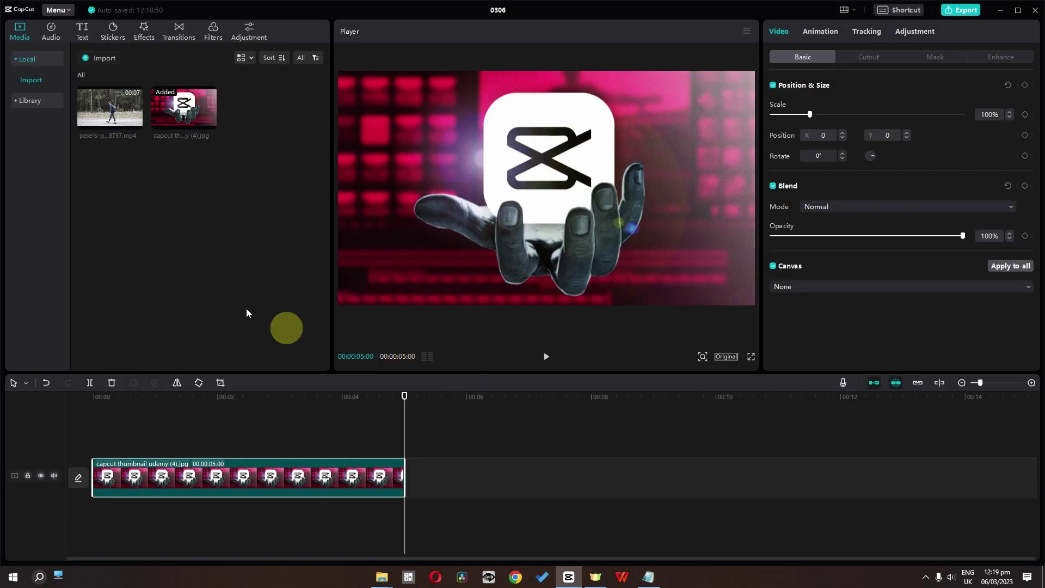
drag(171, 114, 436, 494)
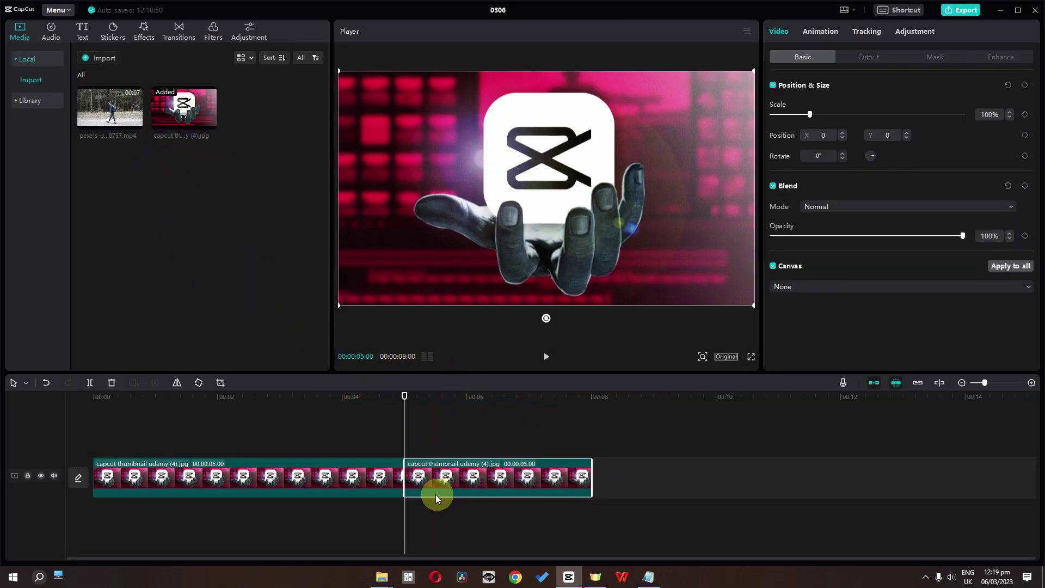
click(314, 481)
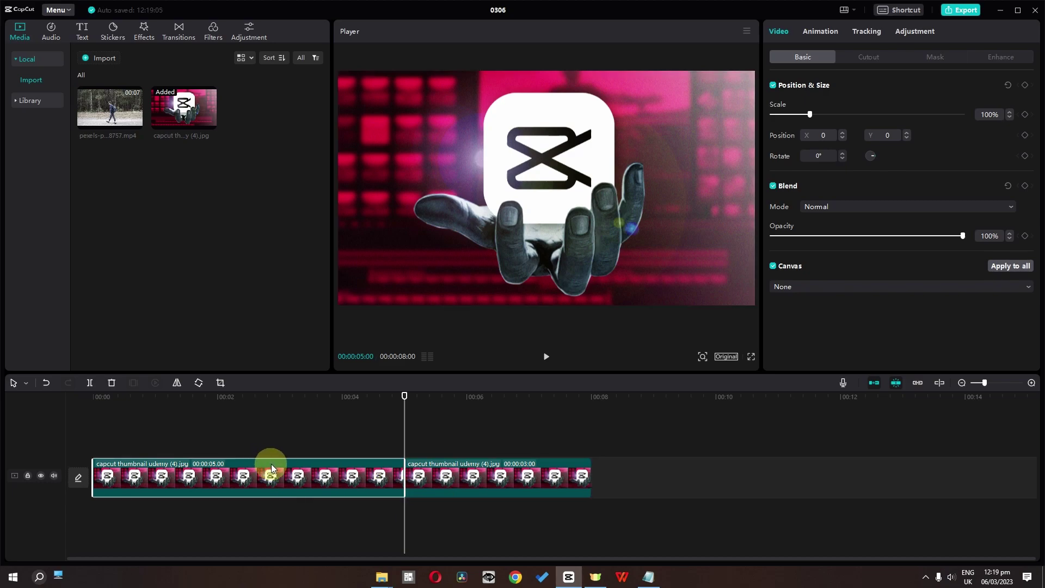
key(BackSpace)
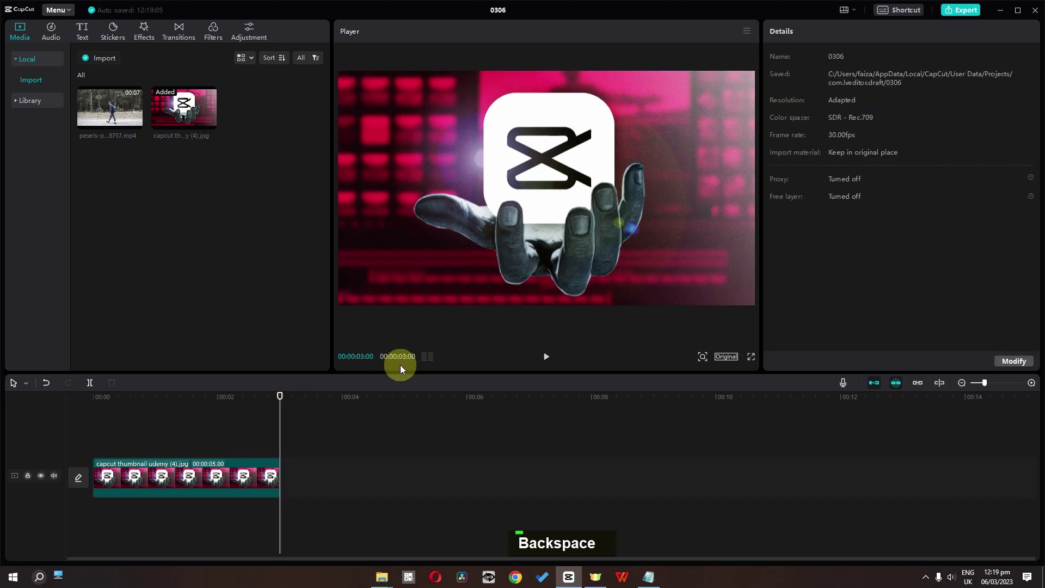